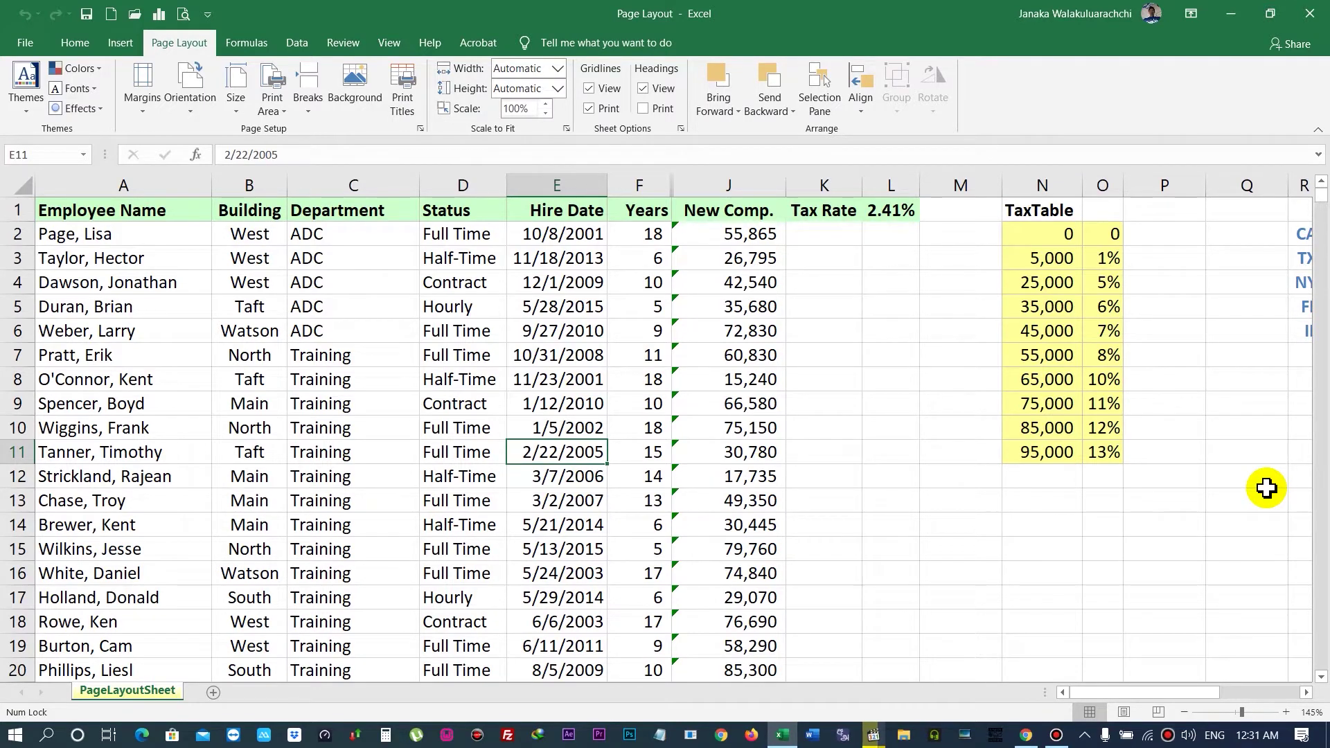
Step: Switch the employee worksheet to Page Layout view to show page headers and margins
{"action": "left_click", "coordinate": [389, 43]}
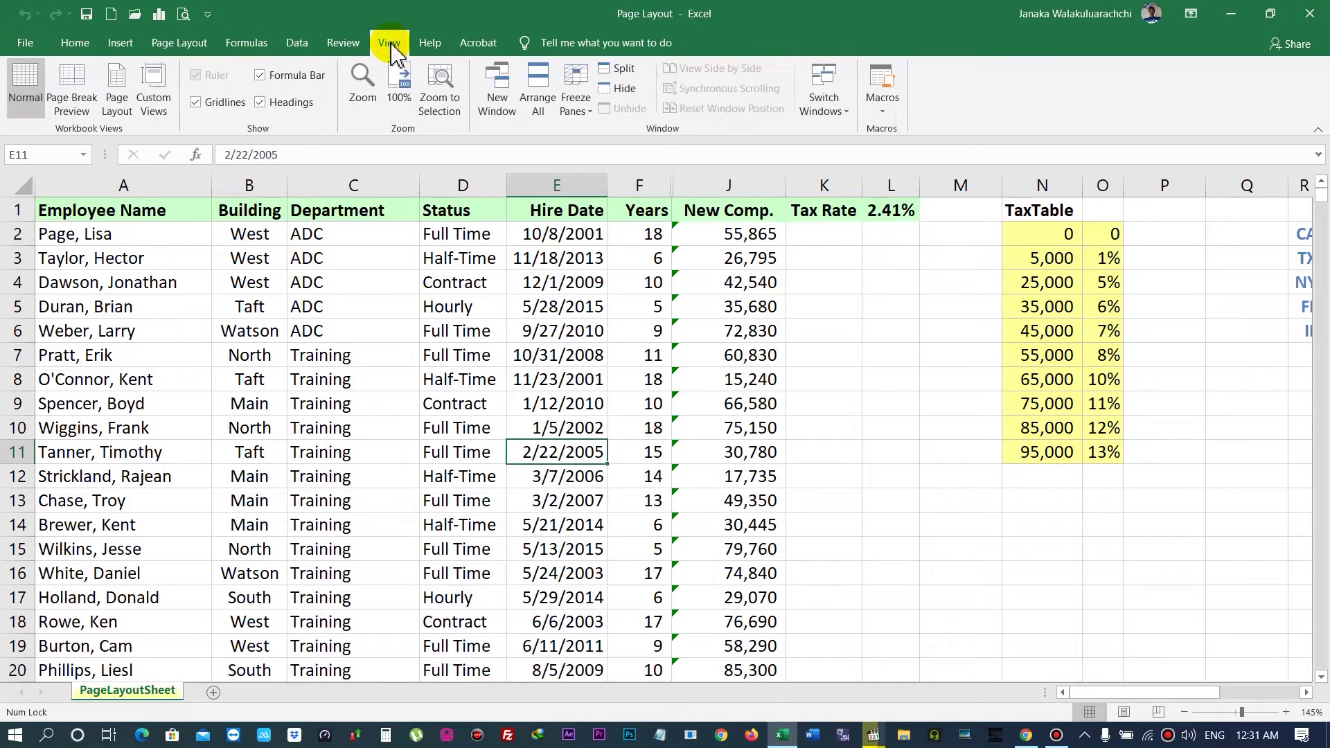
{"action": "left_click", "coordinate": [117, 97]}
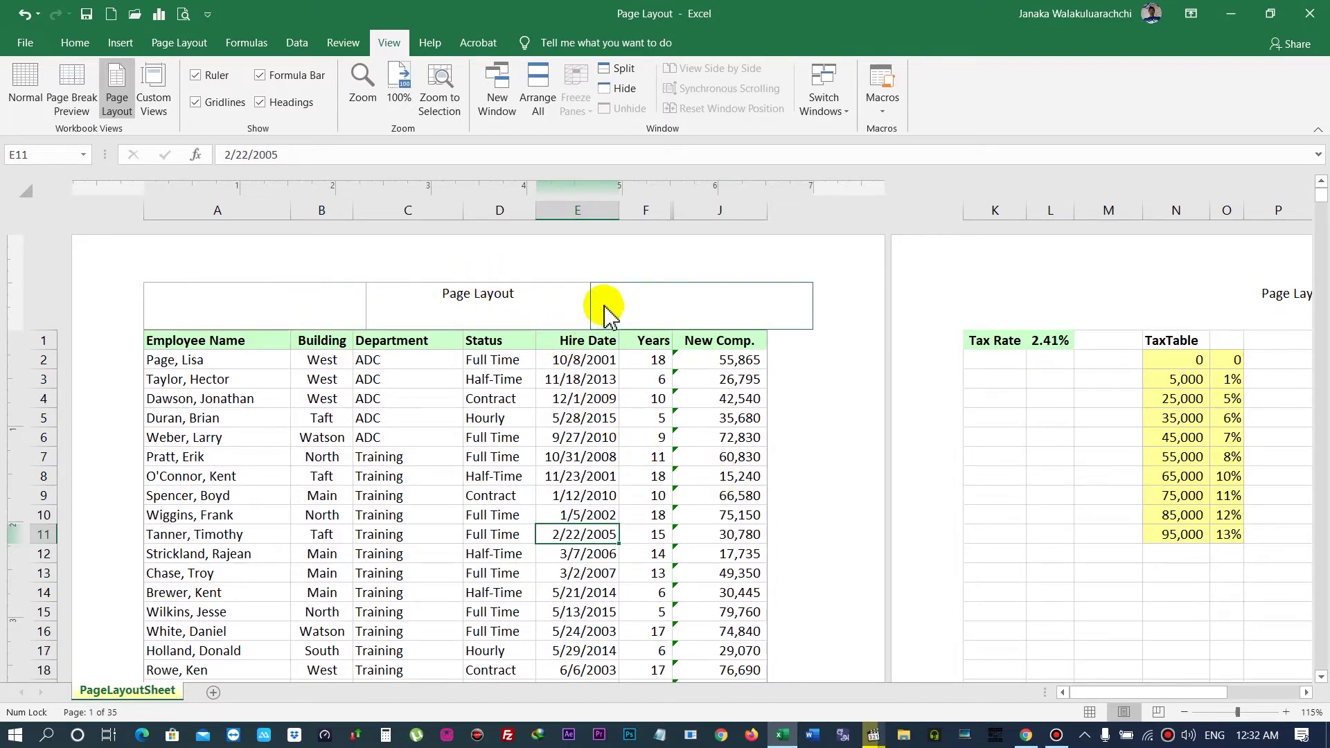
{"action": "scroll", "coordinate": [893, 454], "scroll_direction": "down", "scroll_amount": 5}
{"action": "scroll", "coordinate": [906, 505], "scroll_direction": "down", "scroll_amount": 6}
{"action": "scroll", "coordinate": [762, 485], "scroll_direction": "down", "scroll_amount": 3}
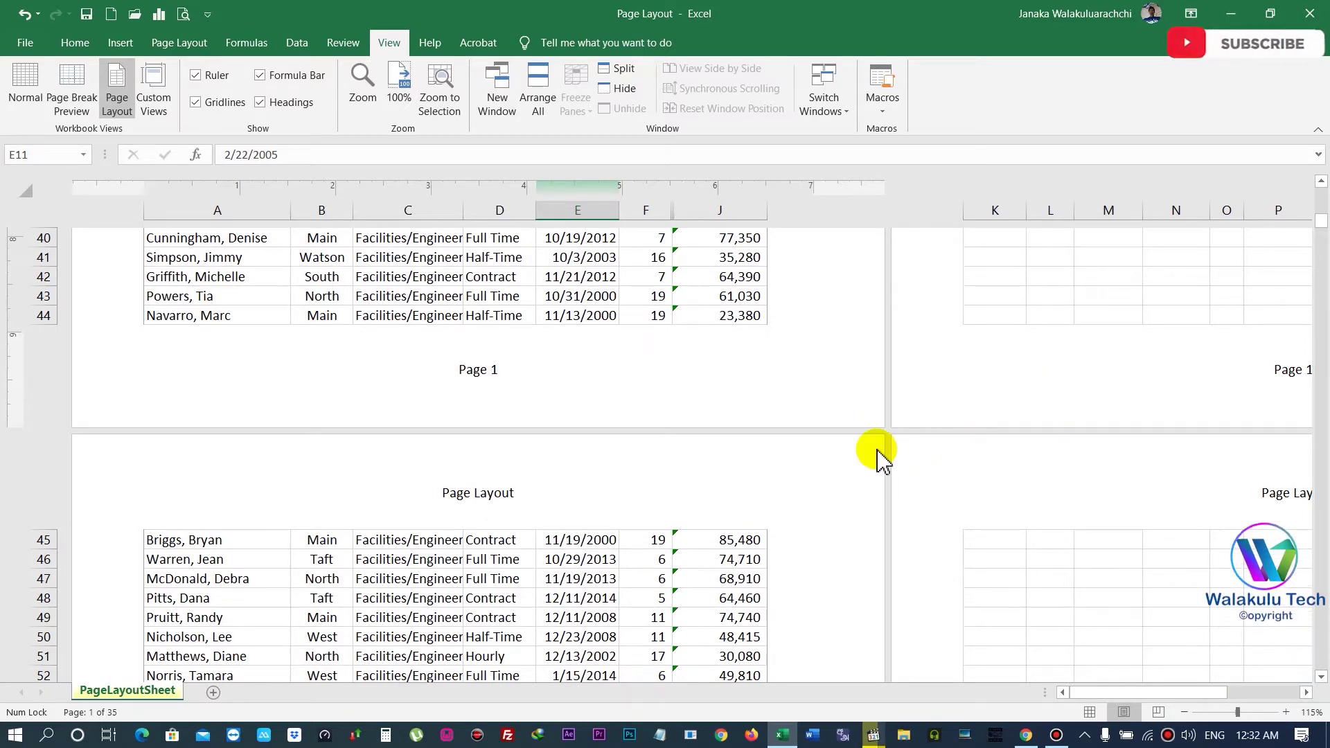
{"action": "scroll", "coordinate": [878, 454], "scroll_direction": "up", "scroll_amount": 1}
{"action": "scroll", "coordinate": [692, 381], "scroll_direction": "up", "scroll_amount": 12}
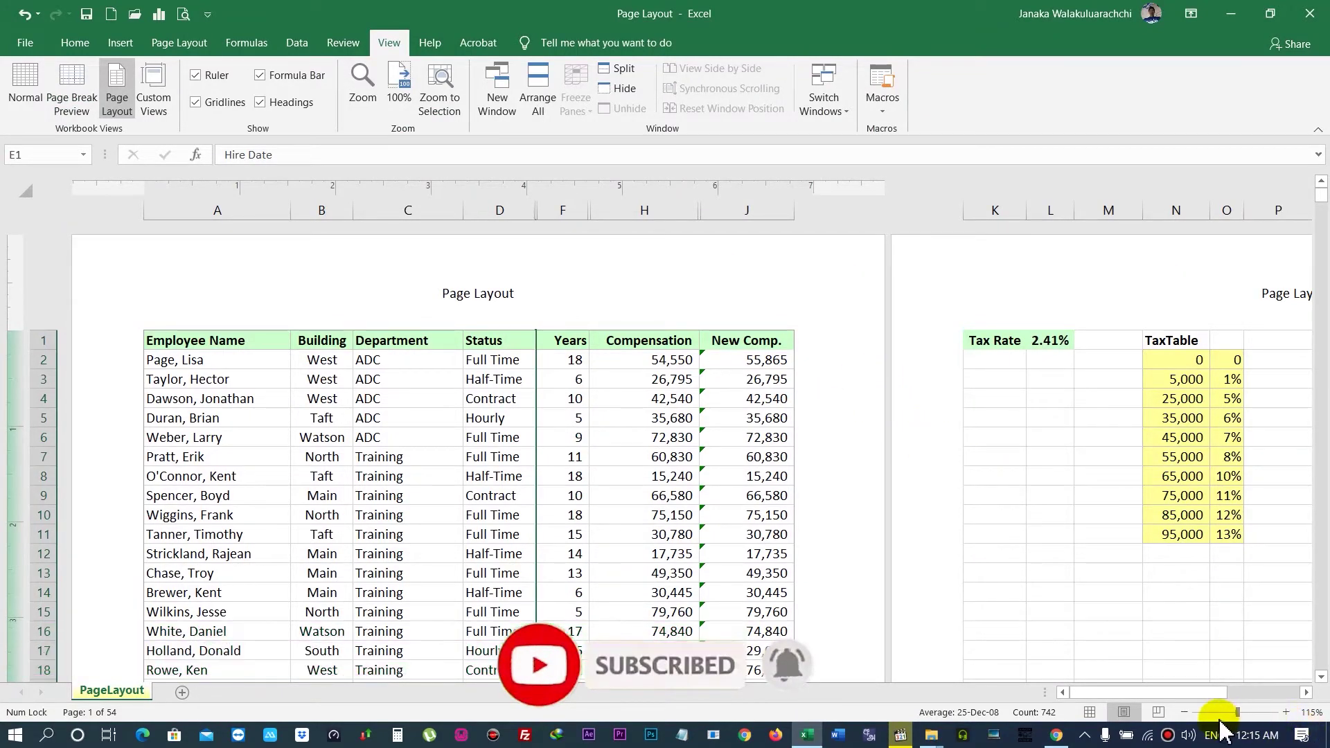
Step: Zoom out to 40% to see how the sheet splits into printed pages
{"action": "left_click", "coordinate": [1186, 713]}
{"action": "left_click", "coordinate": [1186, 714]}
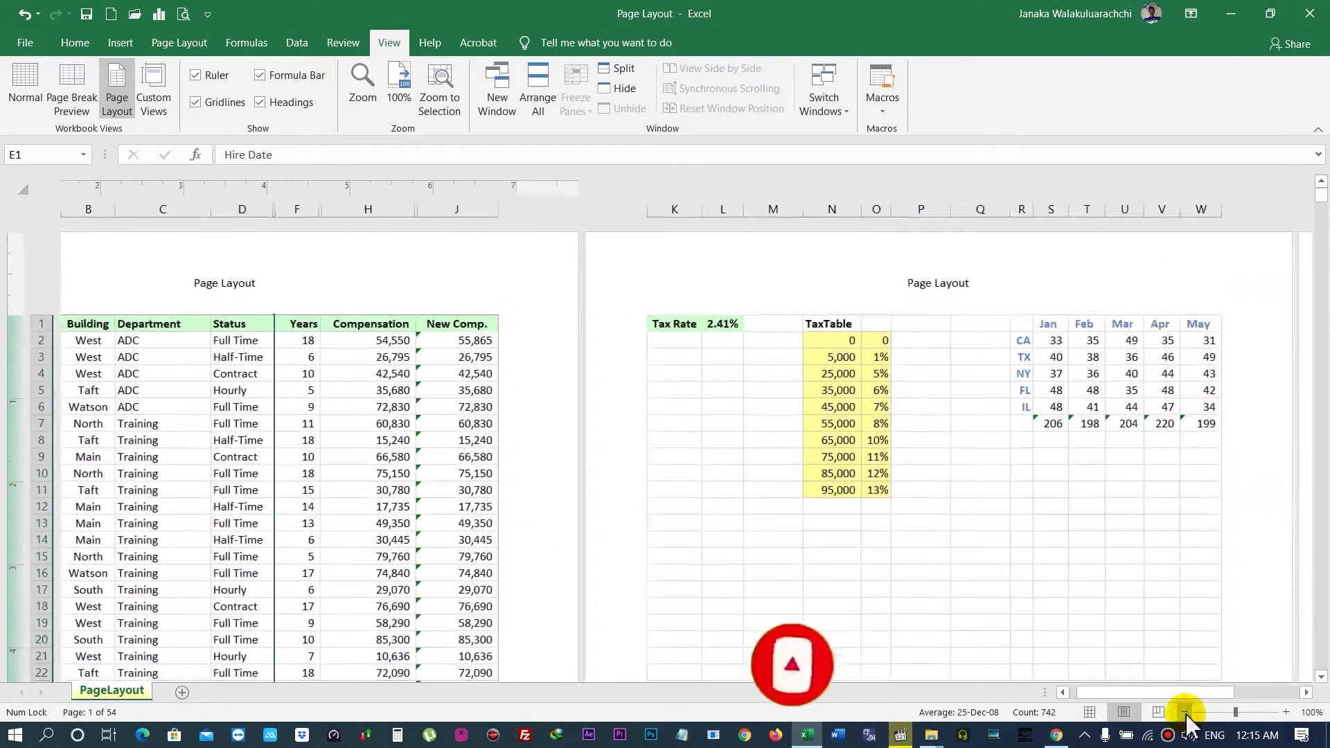
{"action": "left_click", "coordinate": [1186, 714]}
{"action": "left_click", "coordinate": [1185, 713]}
{"action": "left_click", "coordinate": [1186, 714]}
{"action": "left_click", "coordinate": [1186, 713]}
{"action": "left_click", "coordinate": [1185, 713]}
{"action": "left_click", "coordinate": [1186, 714]}
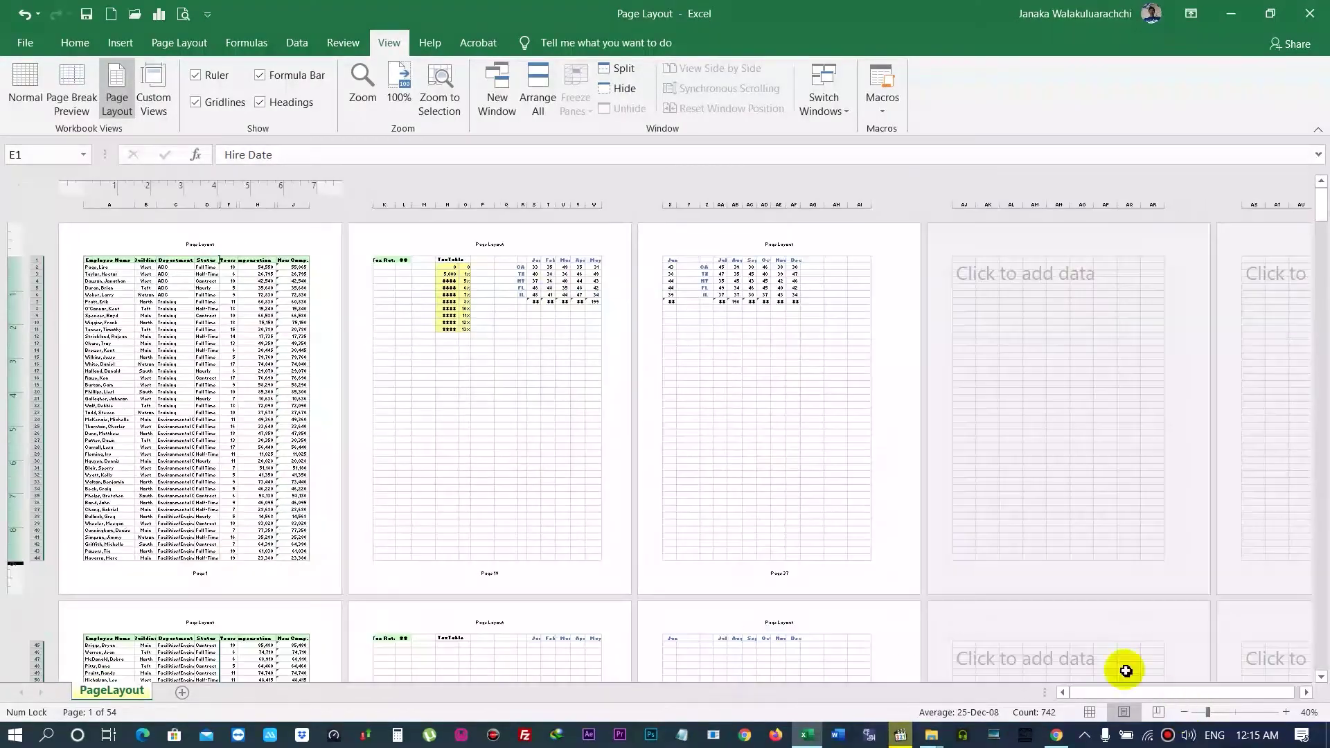
{"action": "scroll", "coordinate": [634, 343], "scroll_direction": "down", "scroll_amount": 2}
{"action": "scroll", "coordinate": [632, 339], "scroll_direction": "up", "scroll_amount": 3}
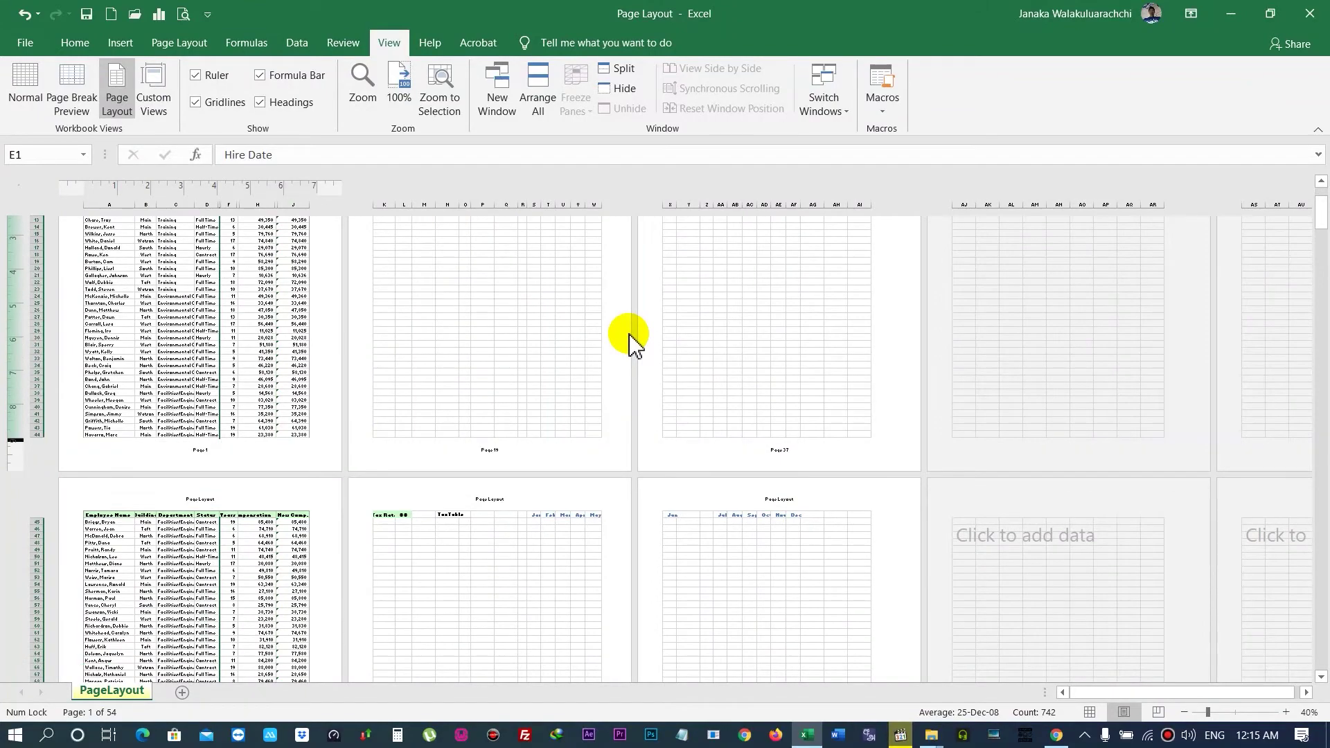
Step: Zoom back to about 95% and select page 1's centre header section
{"action": "left_click", "coordinate": [1233, 713]}
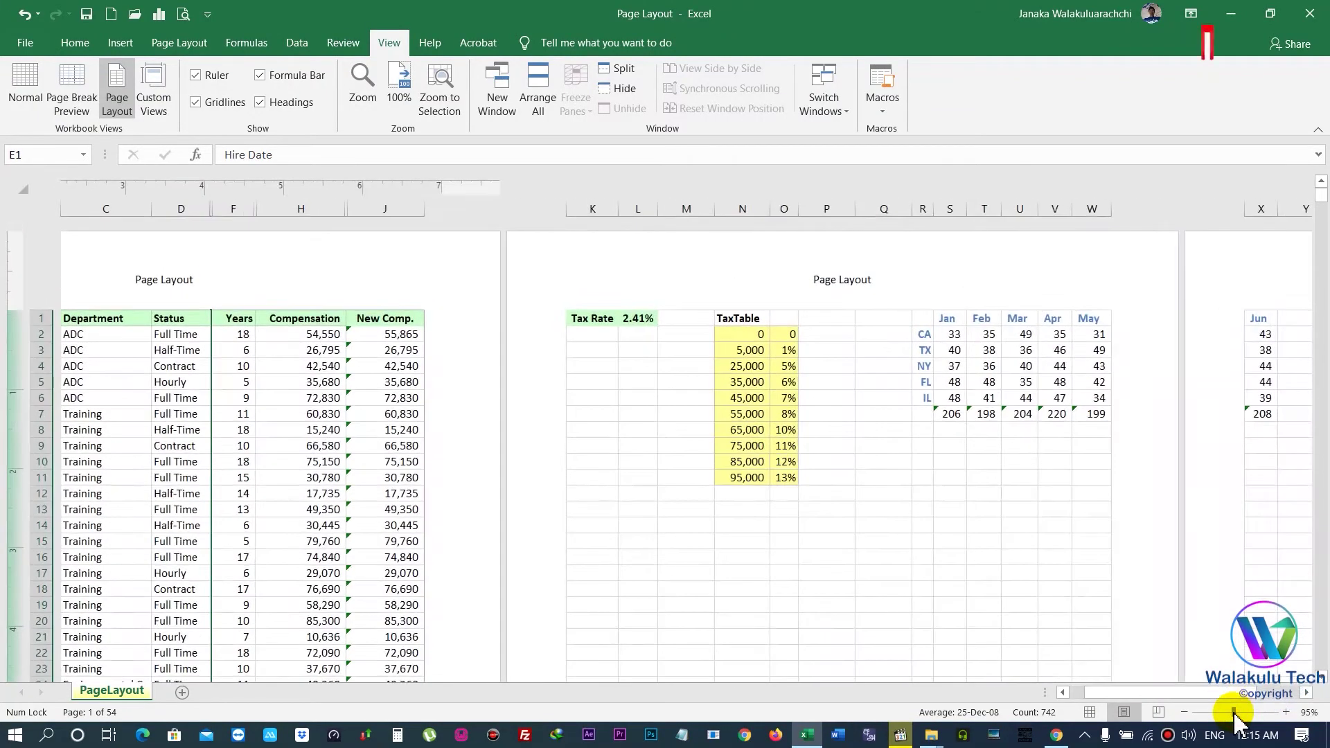
{"action": "left_click", "coordinate": [1123, 712]}
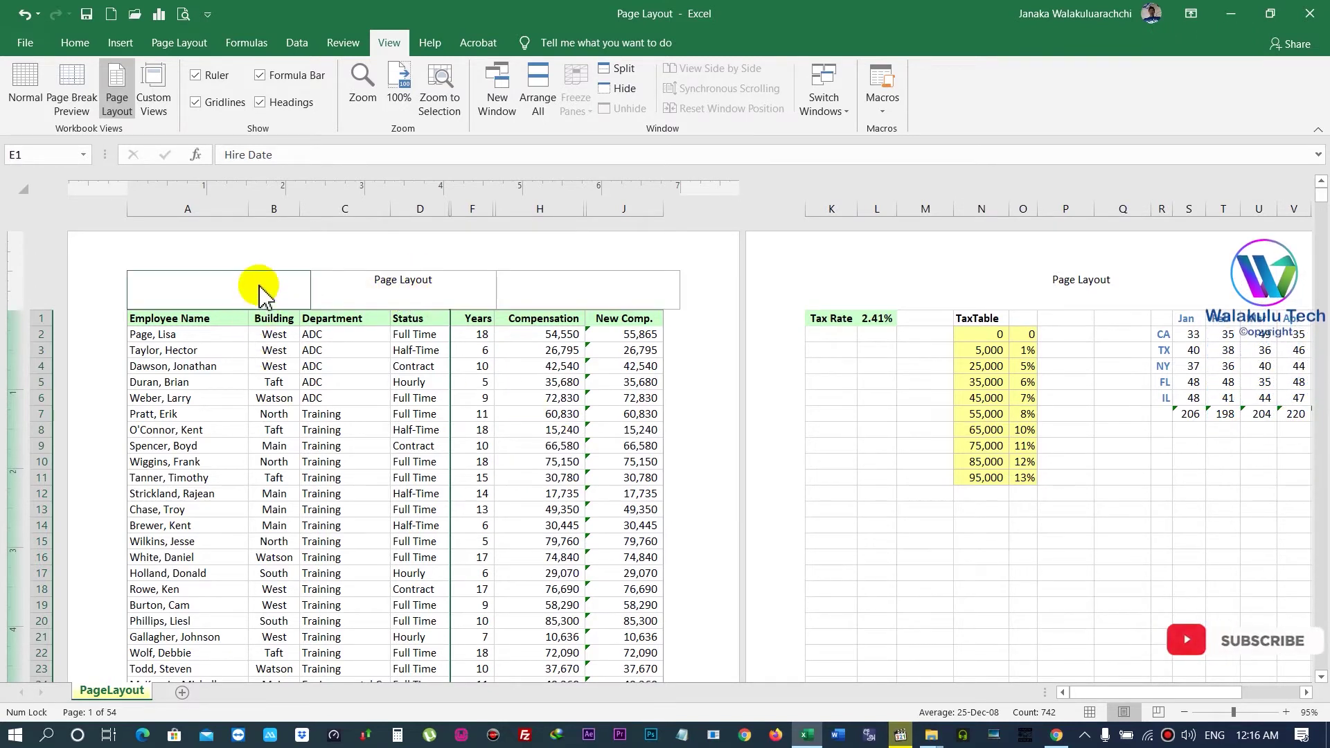
{"action": "left_click", "coordinate": [407, 285]}
{"action": "type", "text": "Company Name"}
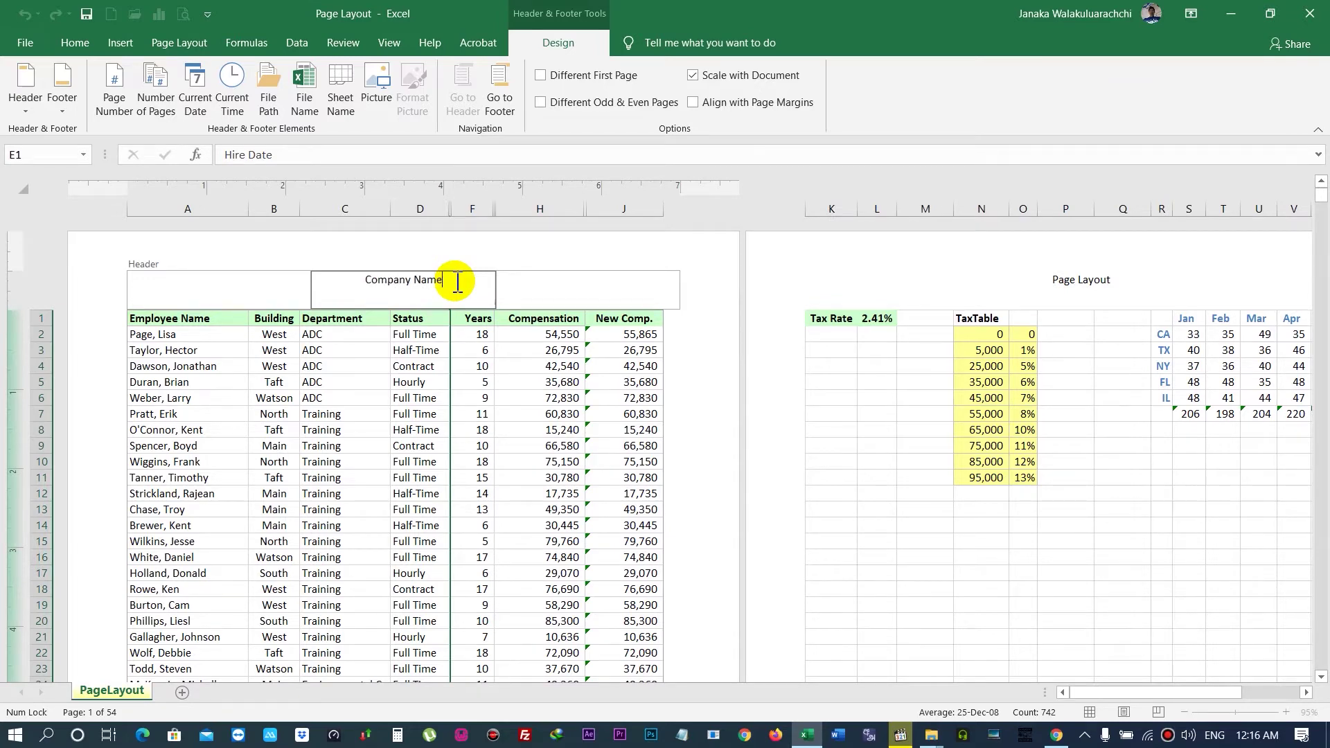
Step: Replace the centre header contents with 'Company Name' and finish editing
{"action": "left_click", "coordinate": [409, 291]}
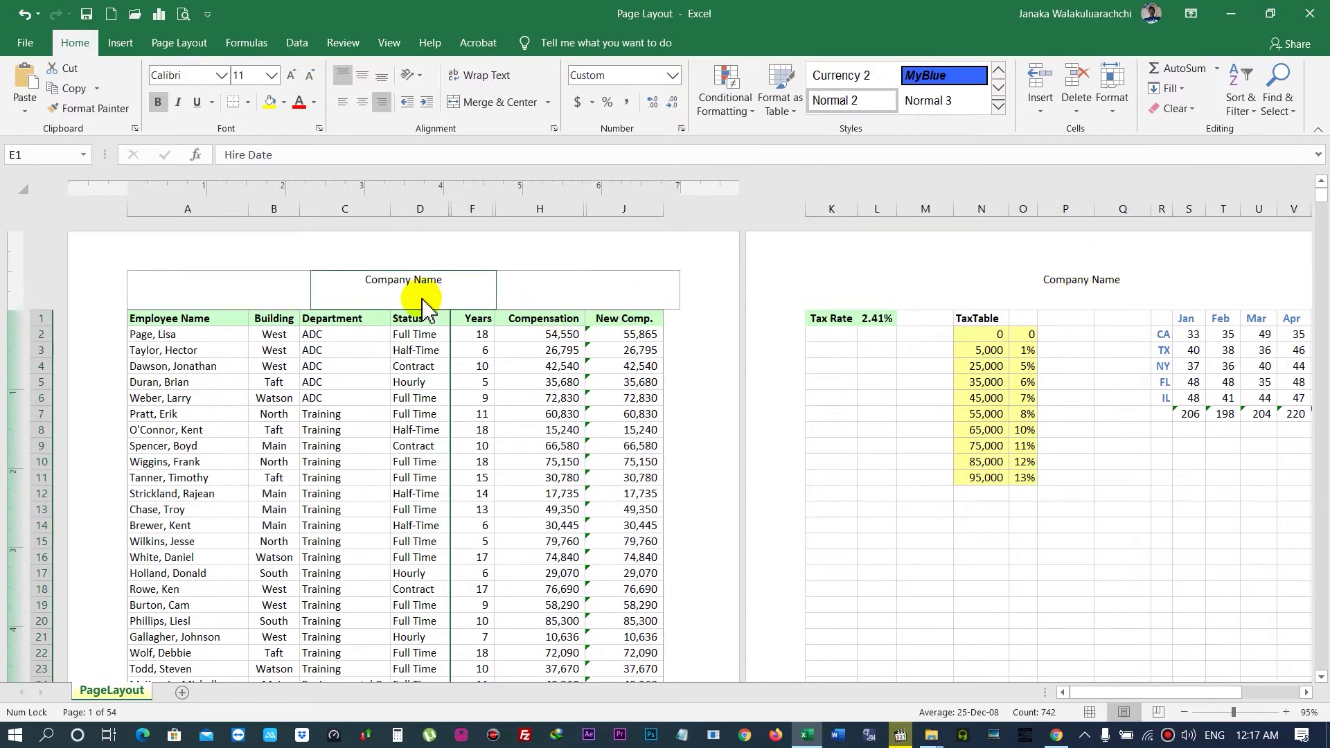
{"action": "left_click", "coordinate": [1321, 676]}
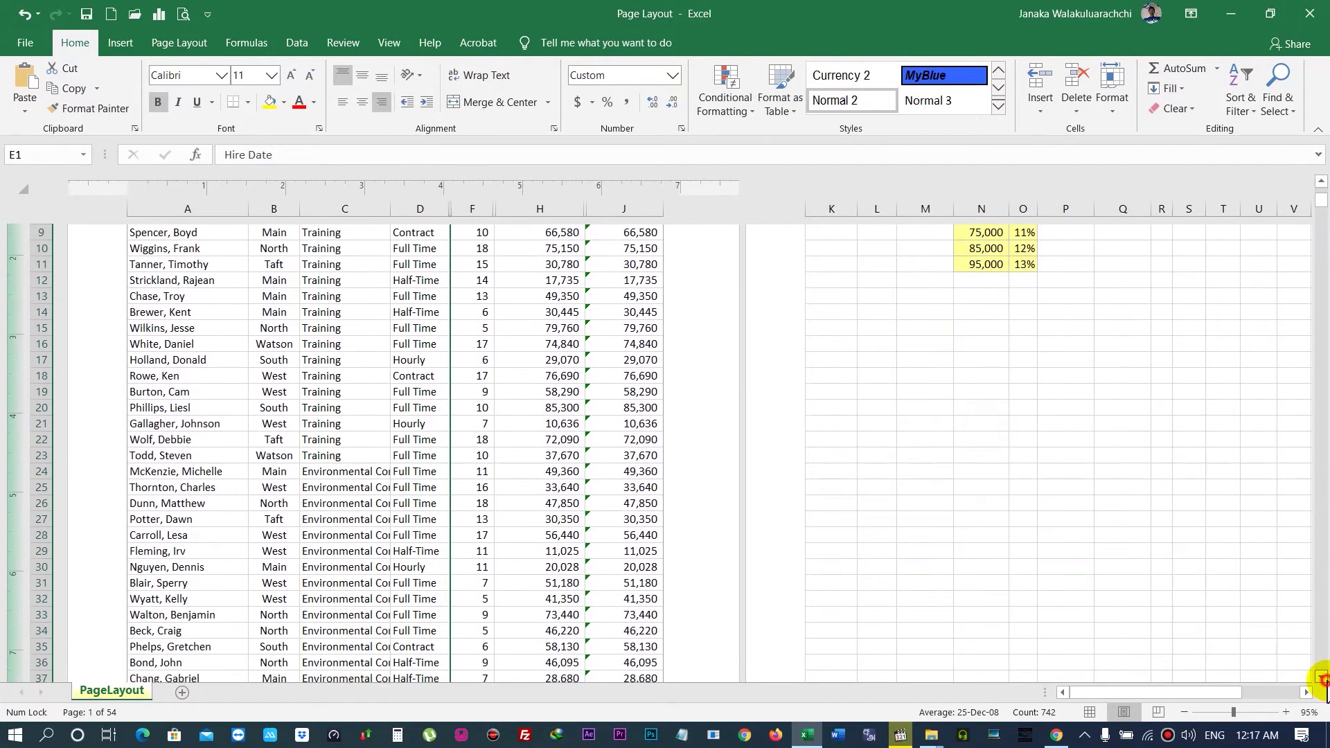
Step: Delete the Page &[Page] code from the centre section of page 1's footer
{"action": "left_click_drag", "start_coordinate": [1323, 679], "coordinate": [1200, 662]}
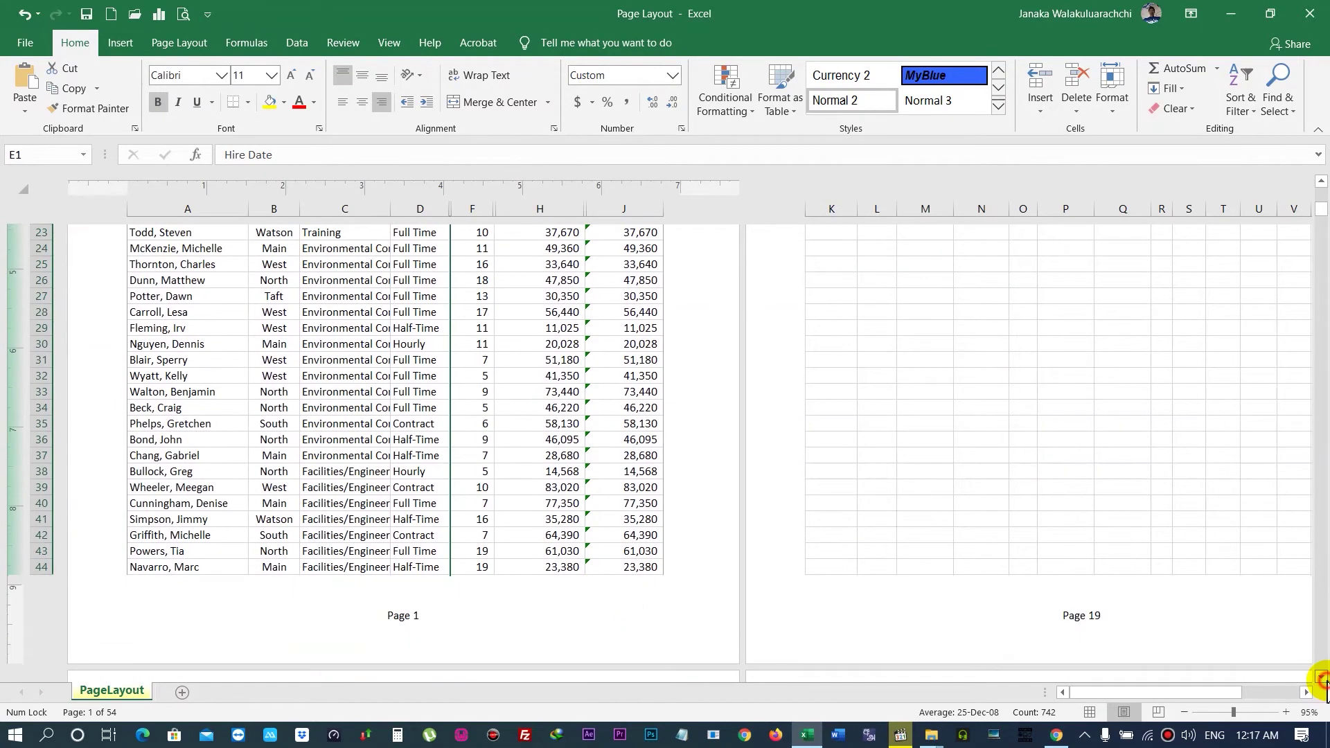
{"action": "left_click", "coordinate": [414, 552]}
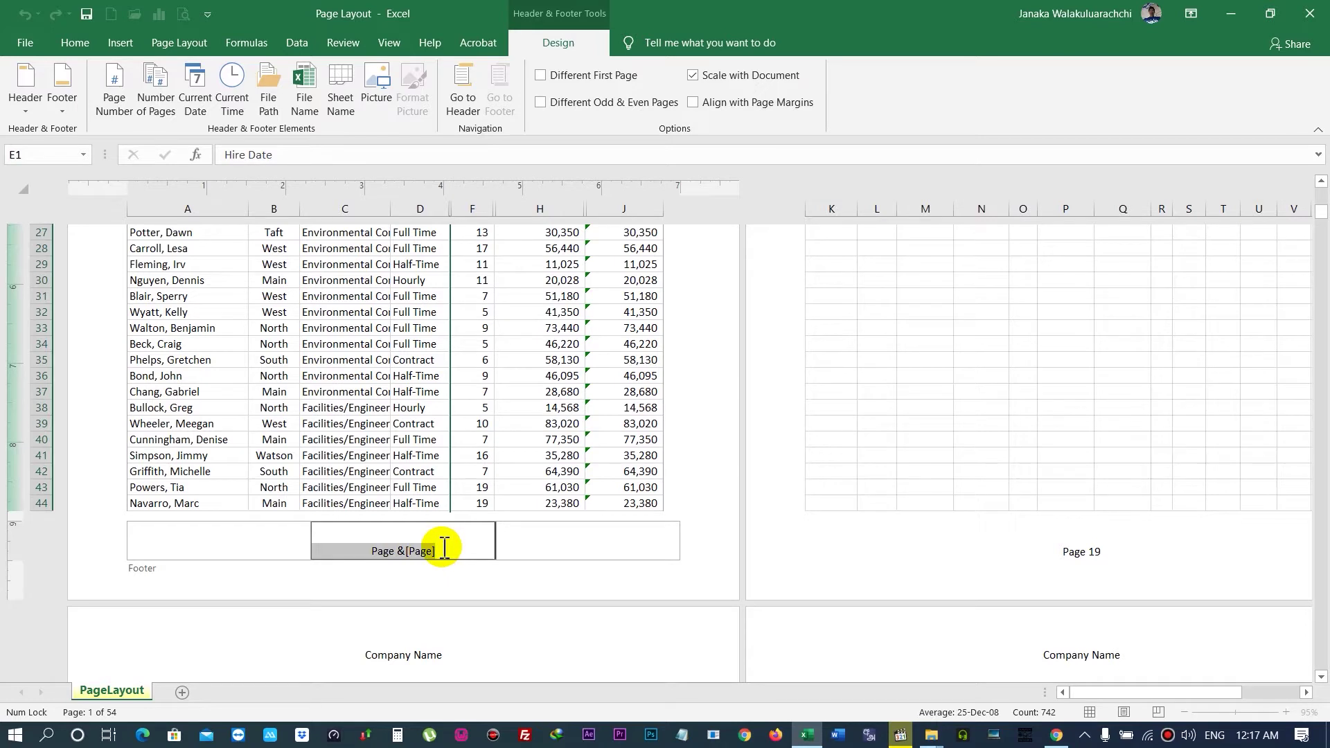
{"action": "left_click", "coordinate": [578, 552]}
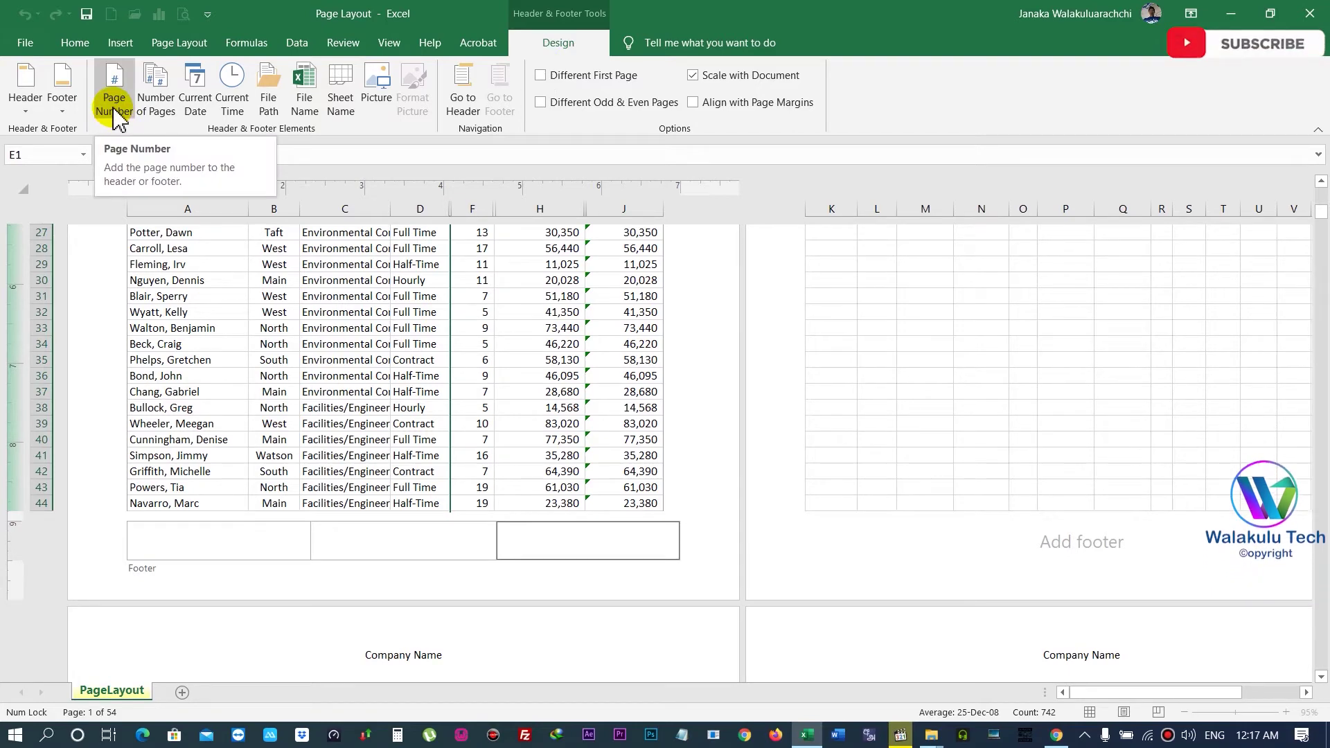
Step: Insert the page-number code in the right footer section, preceded by the word 'Page'
{"action": "left_click", "coordinate": [115, 109]}
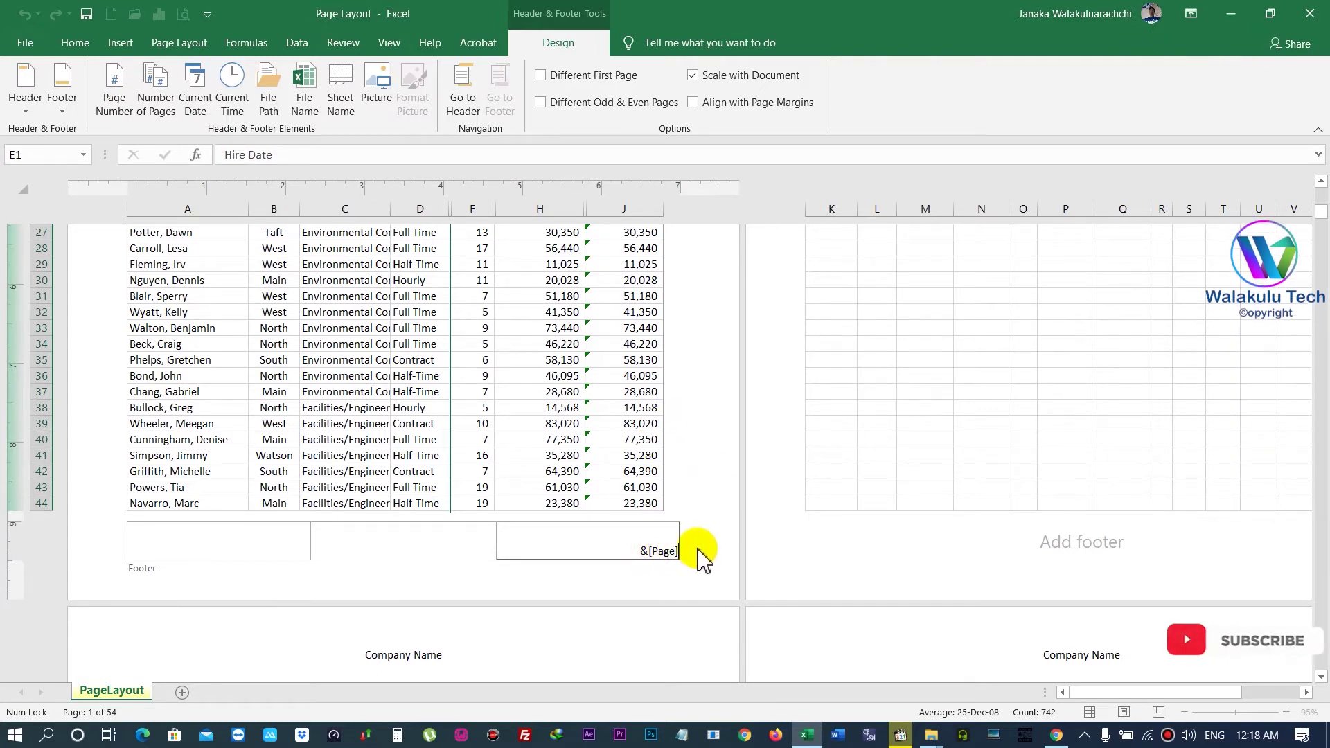
{"action": "left_click", "coordinate": [717, 426]}
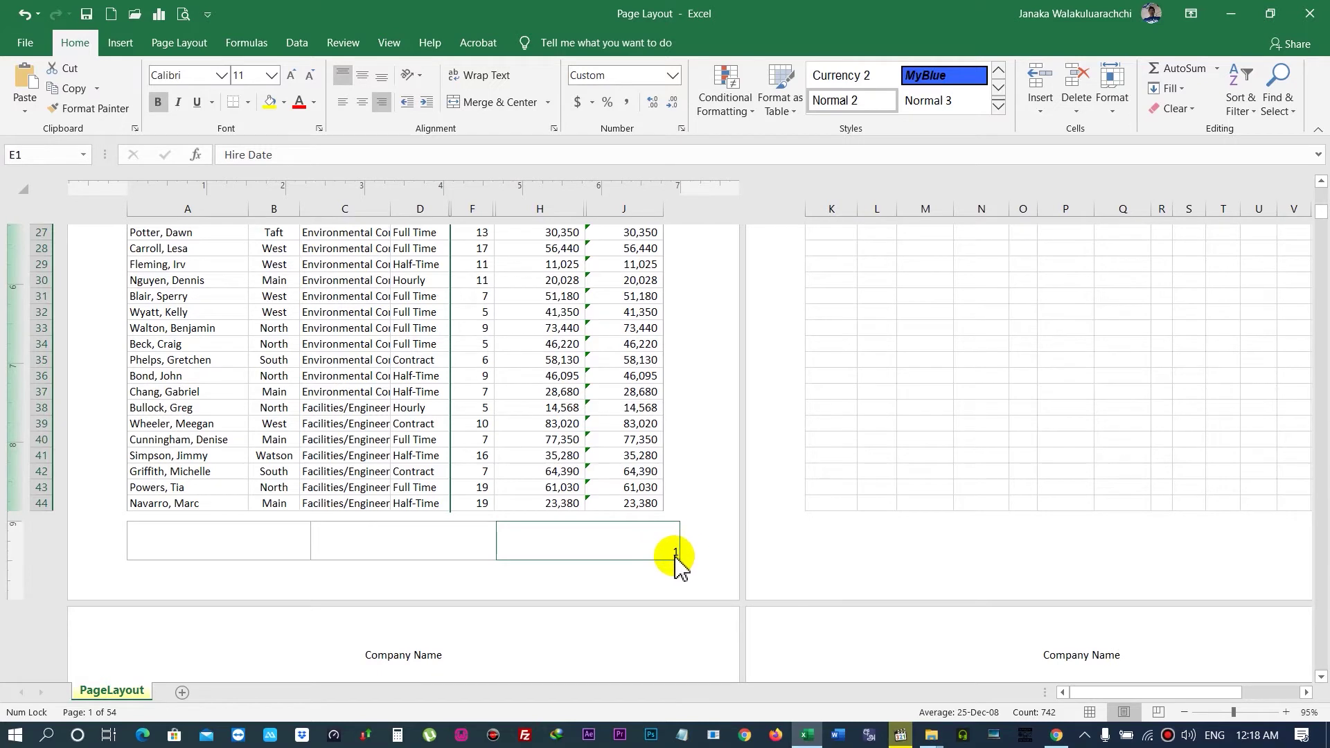
{"action": "left_click", "coordinate": [673, 552]}
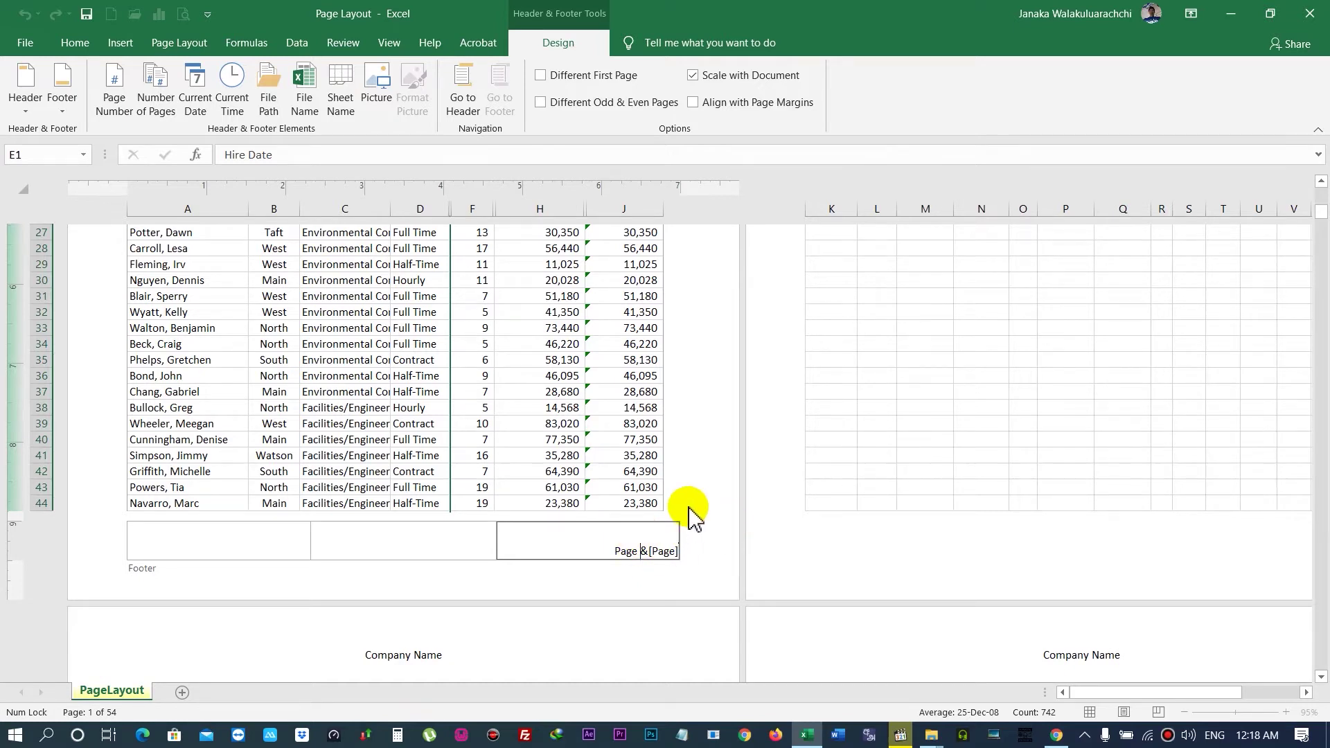
{"action": "left_click", "coordinate": [710, 466]}
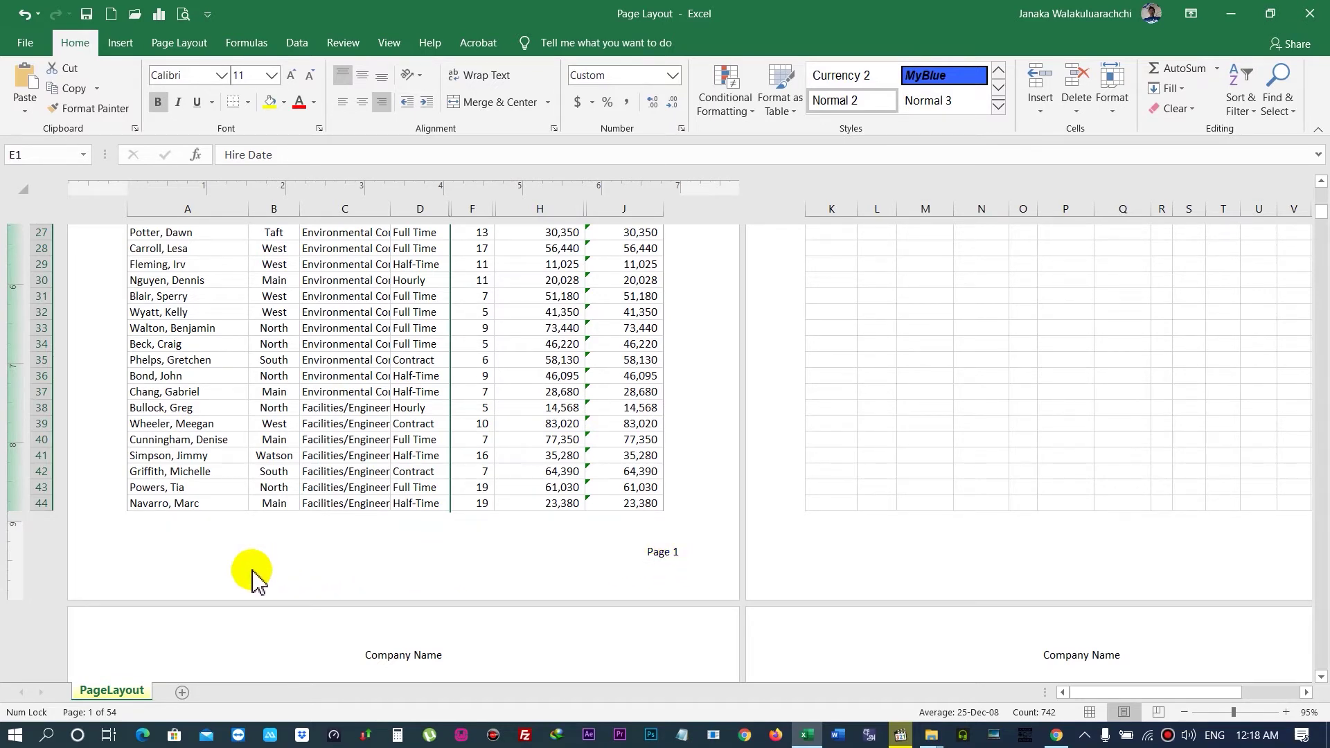
{"action": "left_click", "coordinate": [243, 550]}
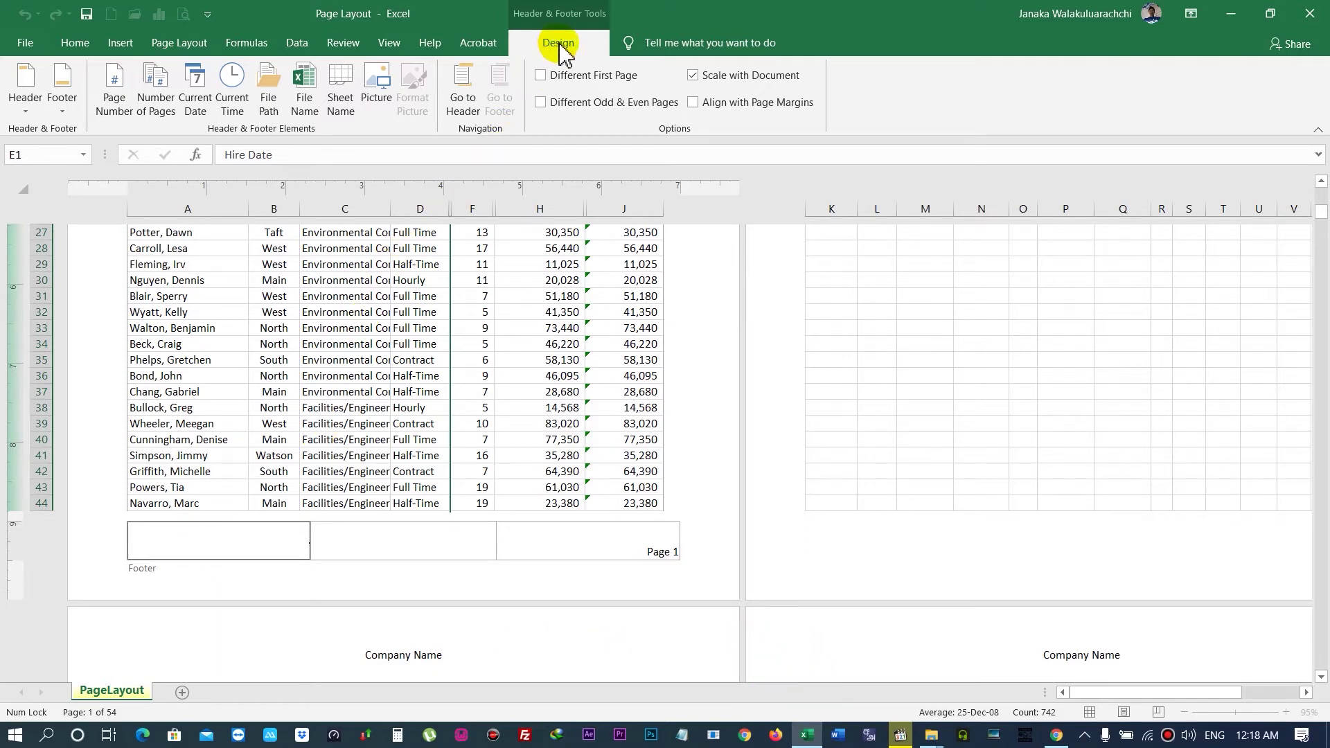
Step: Insert the &[Date] and &[Time] codes into the left footer section
{"action": "left_click", "coordinate": [199, 116]}
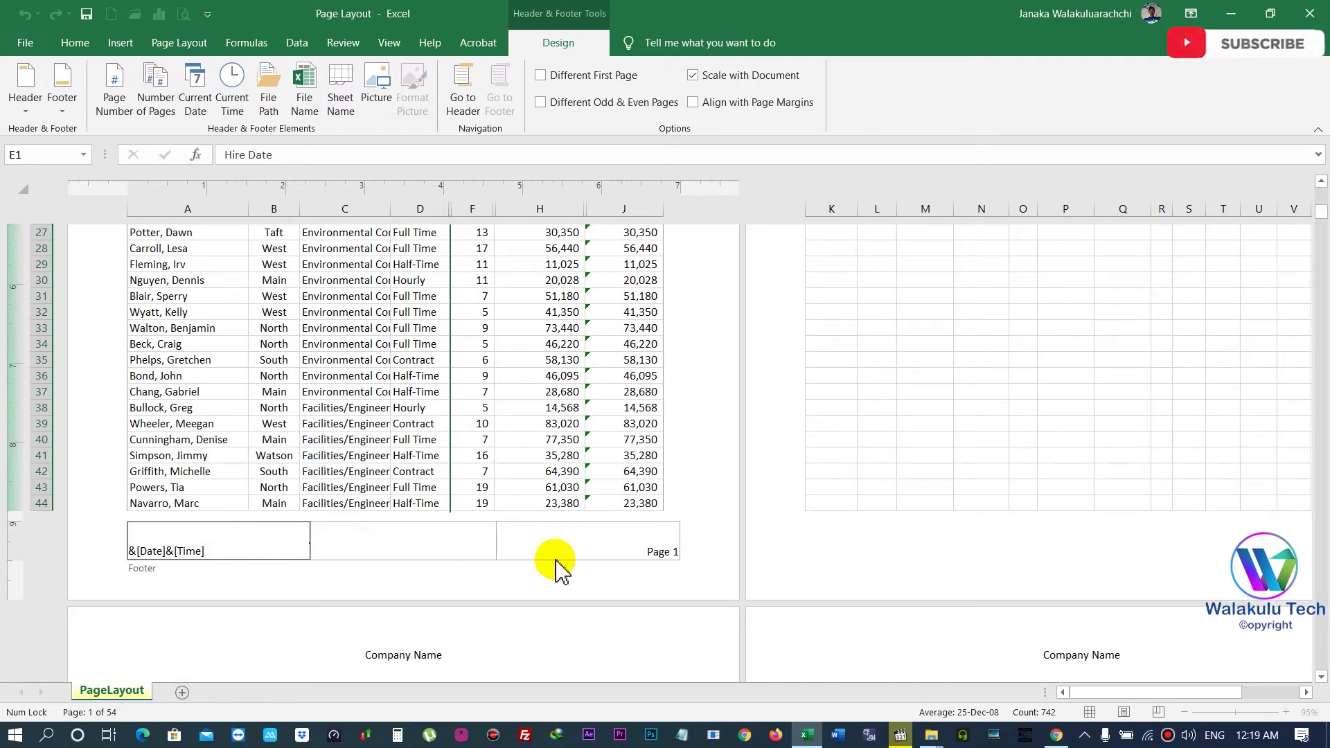
{"action": "left_click", "coordinate": [713, 457]}
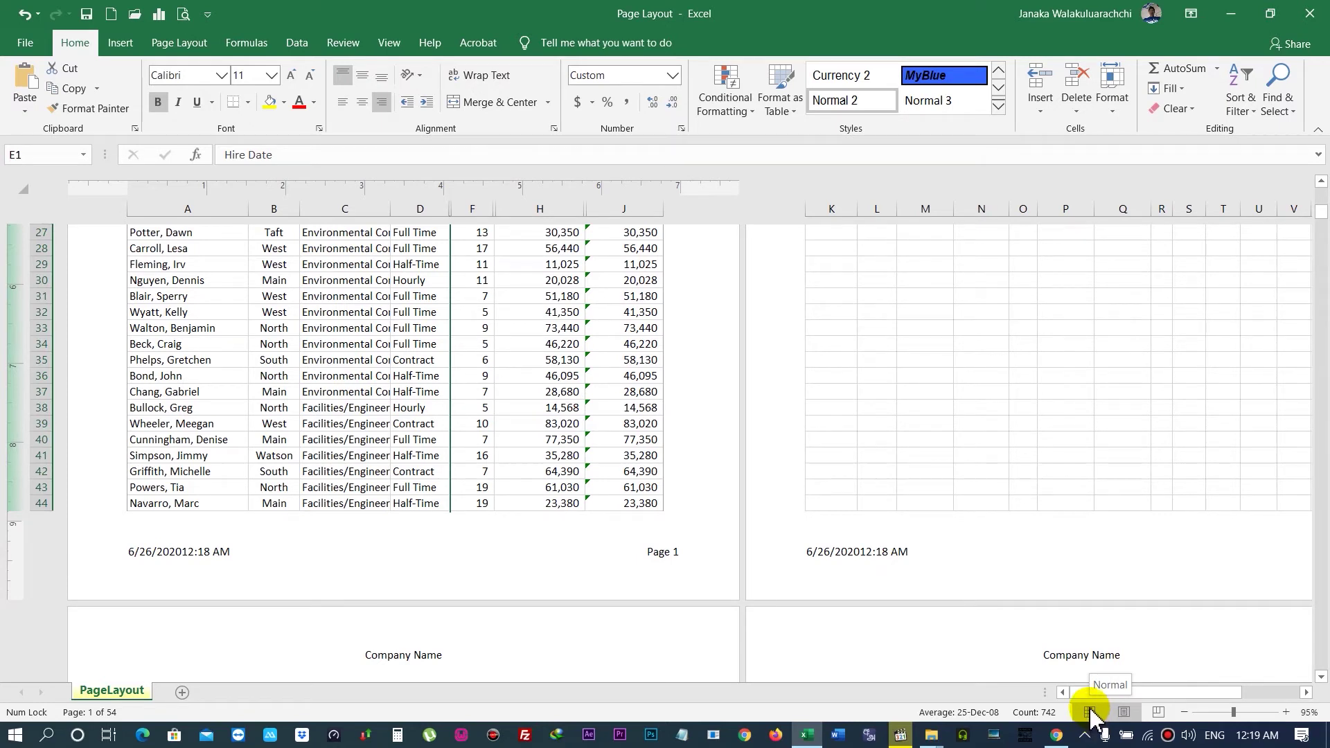
Step: Return to Normal view and scroll Print Preview to page 5 of 18 to check header and footers
{"action": "left_click", "coordinate": [398, 49]}
{"action": "left_click", "coordinate": [21, 86]}
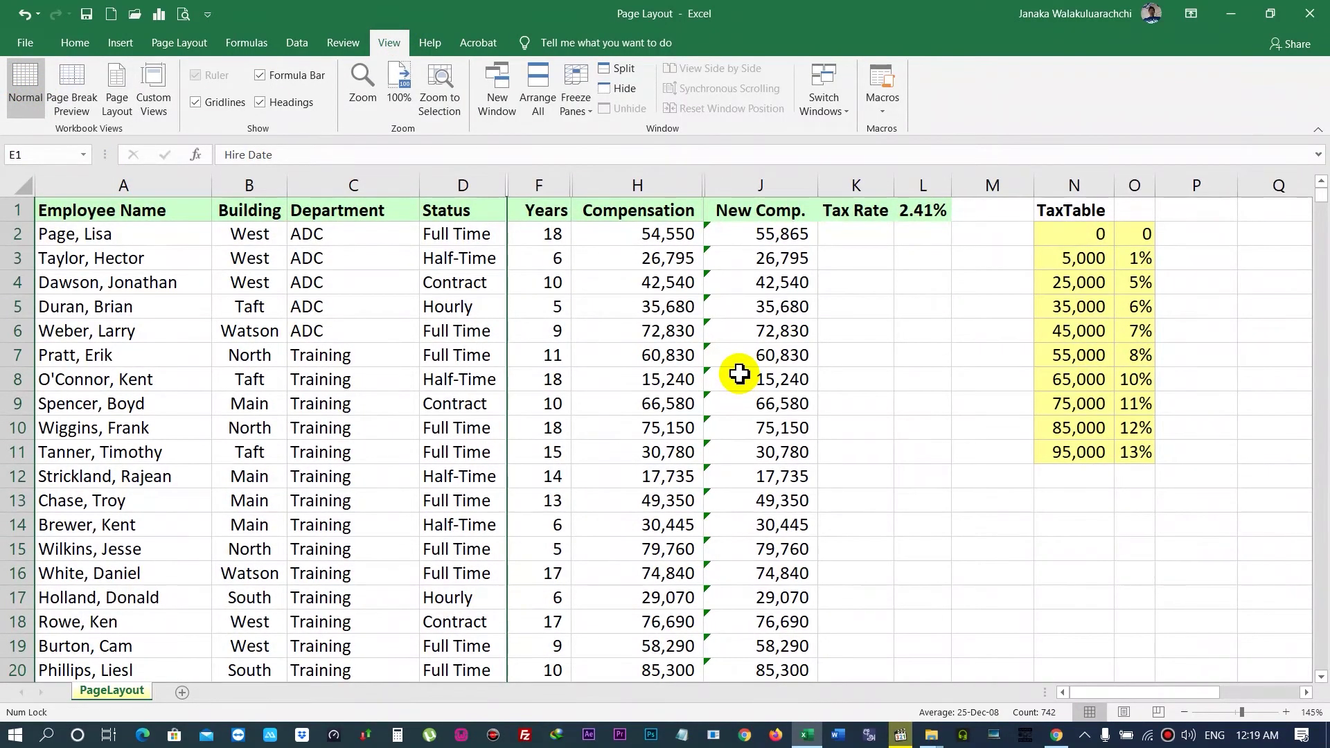
{"action": "left_click", "coordinate": [184, 15]}
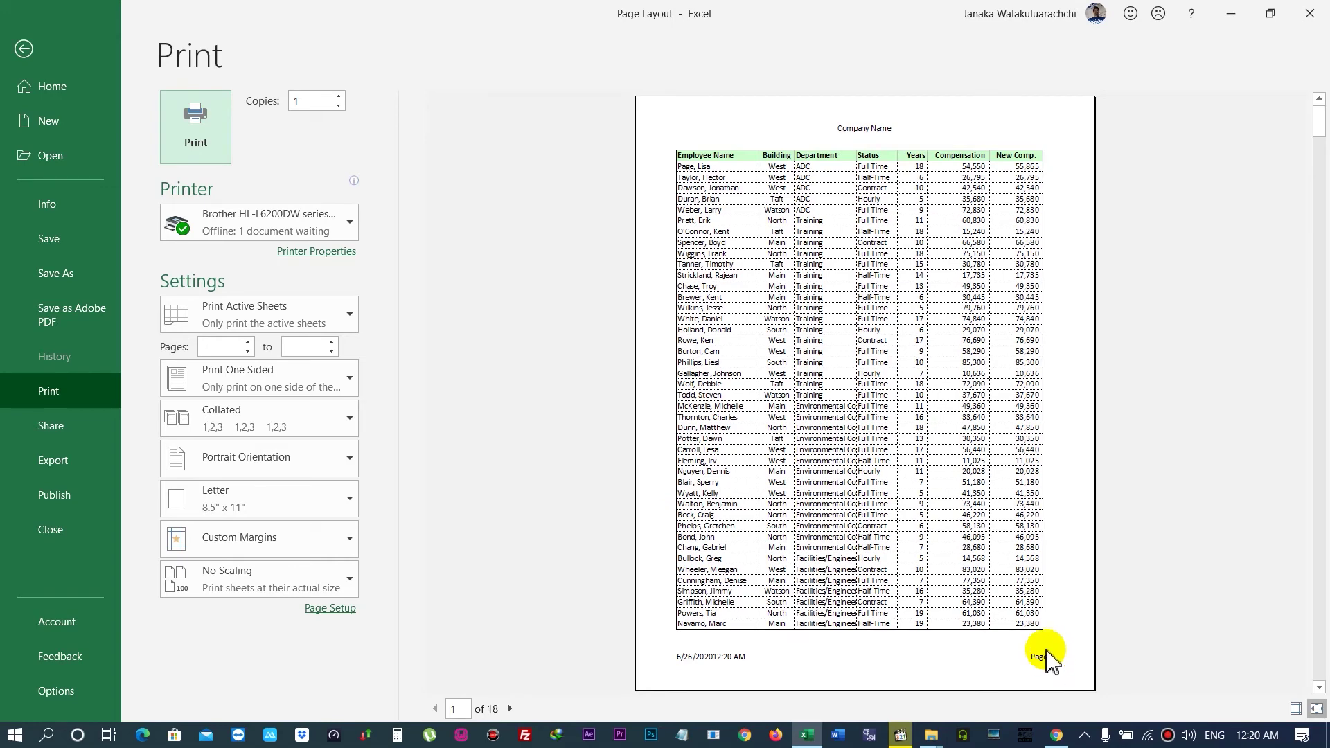
{"action": "scroll", "coordinate": [1047, 655], "scroll_direction": "down", "scroll_amount": 1}
{"action": "scroll", "coordinate": [1045, 602], "scroll_direction": "down", "scroll_amount": 1}
{"action": "scroll", "coordinate": [1045, 563], "scroll_direction": "down", "scroll_amount": 2}
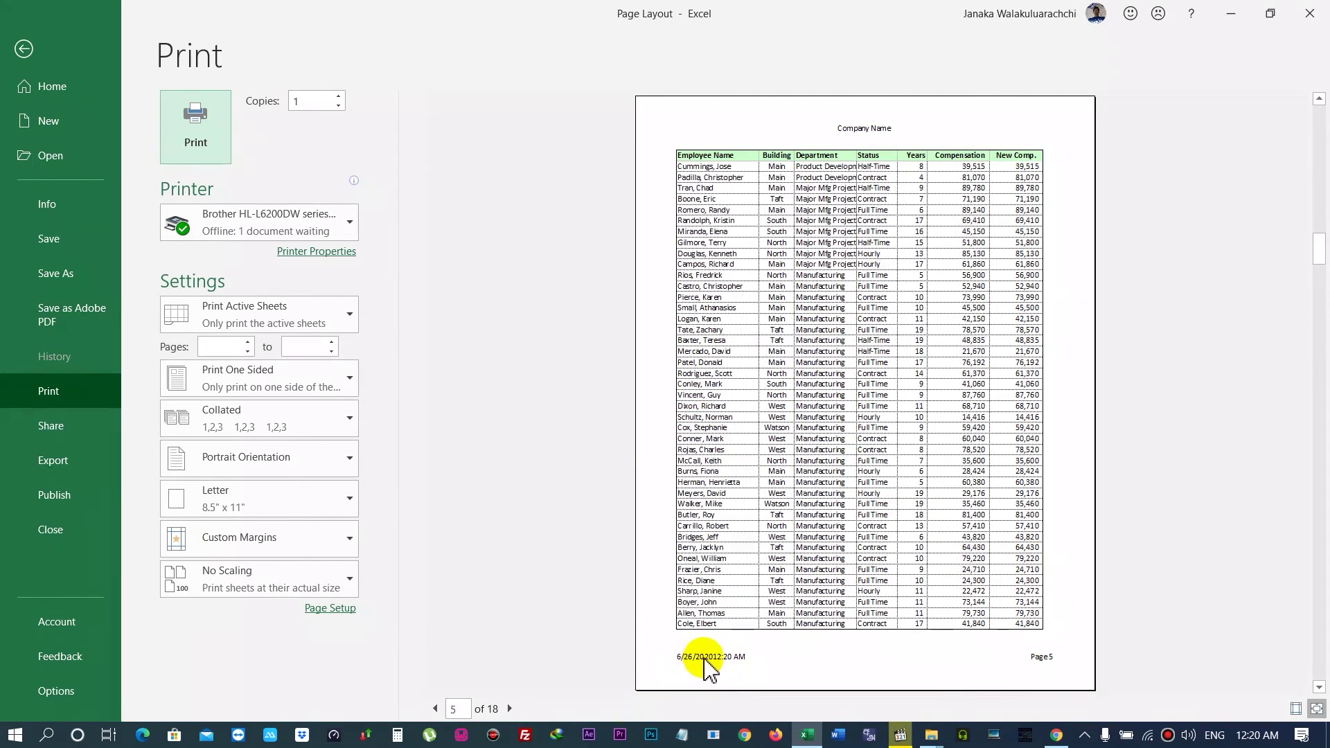